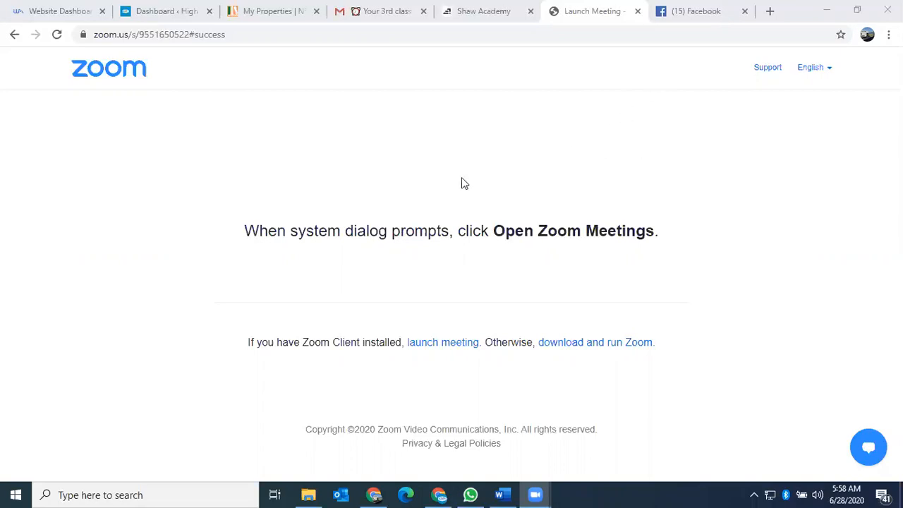
# Go from the Facebook feed to the Nigeria Property Finder page, then into Manage Ads
pyautogui.click(687, 16)
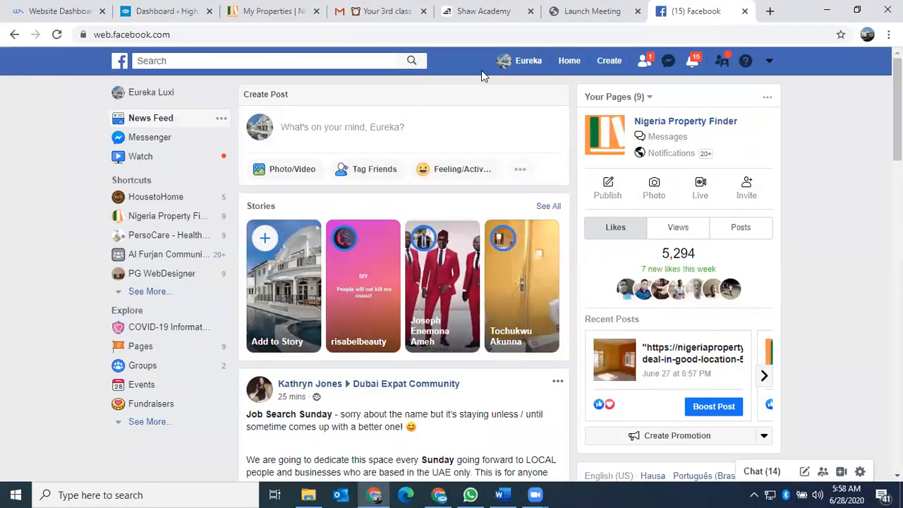
pyautogui.click(683, 125)
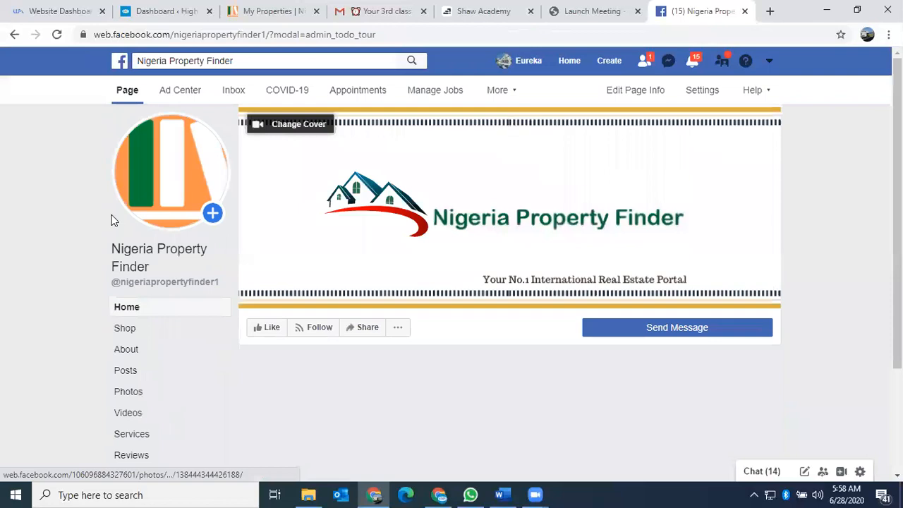
pyautogui.click(769, 63)
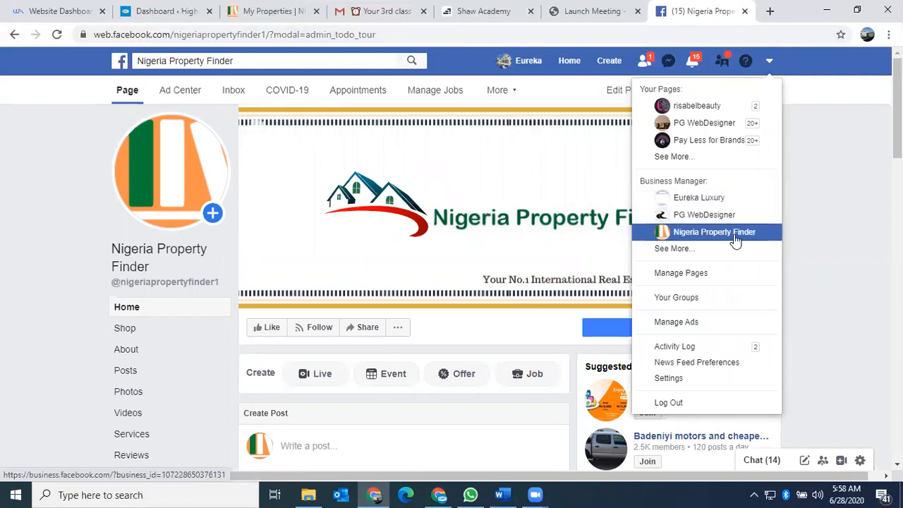
pyautogui.click(728, 324)
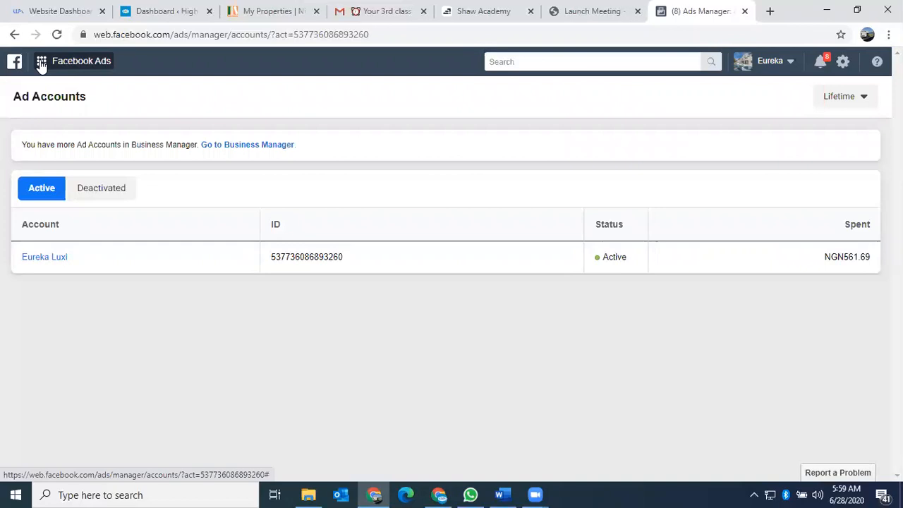
# Open Business Settings from the business tools grid menu in Ads Manager
pyautogui.click(41, 62)
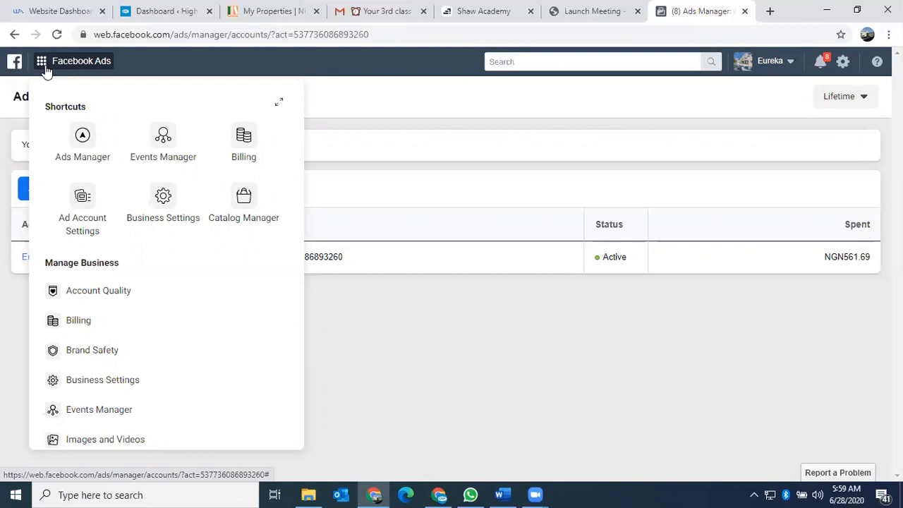
pyautogui.click(161, 199)
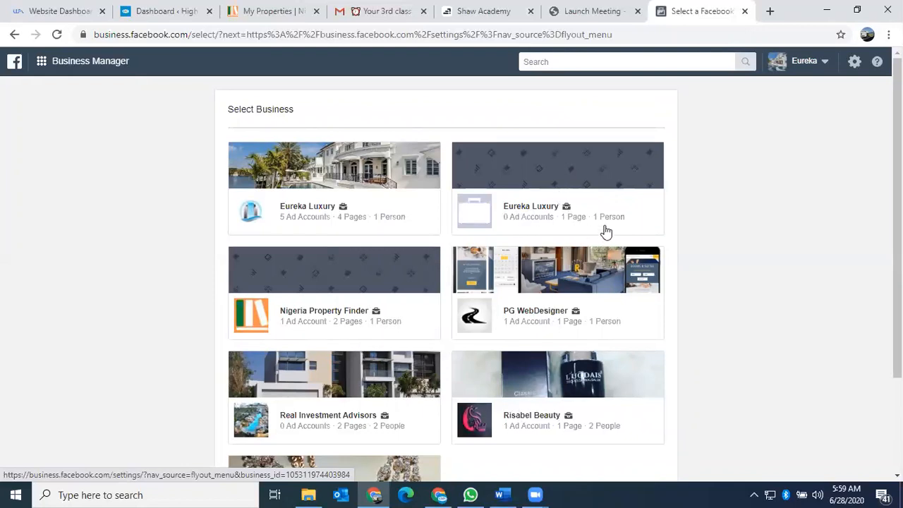
# Open the Eureka Luxury business with one page and focus the People filter box
pyautogui.click(549, 219)
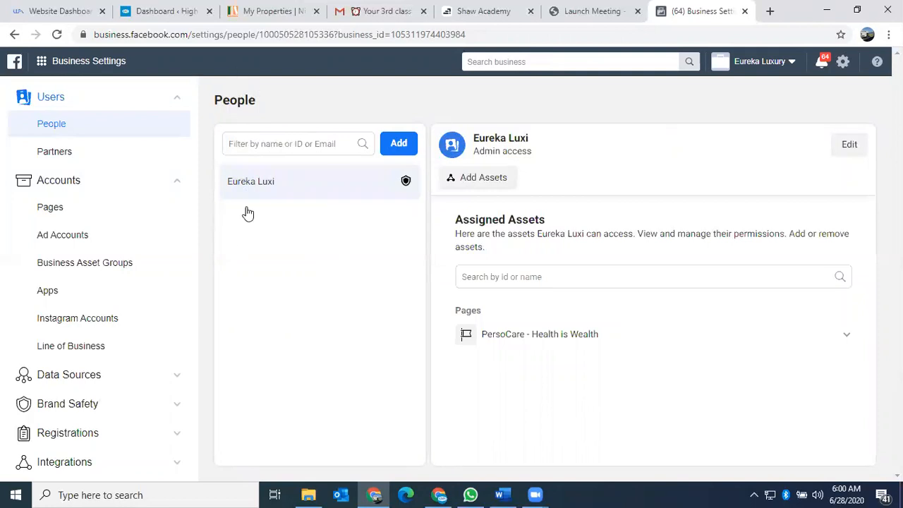
pyautogui.click(287, 144)
# Try filtering People by the suggested e-mail, then start the Add people invitation
pyautogui.click(298, 285)
pyautogui.click(300, 144)
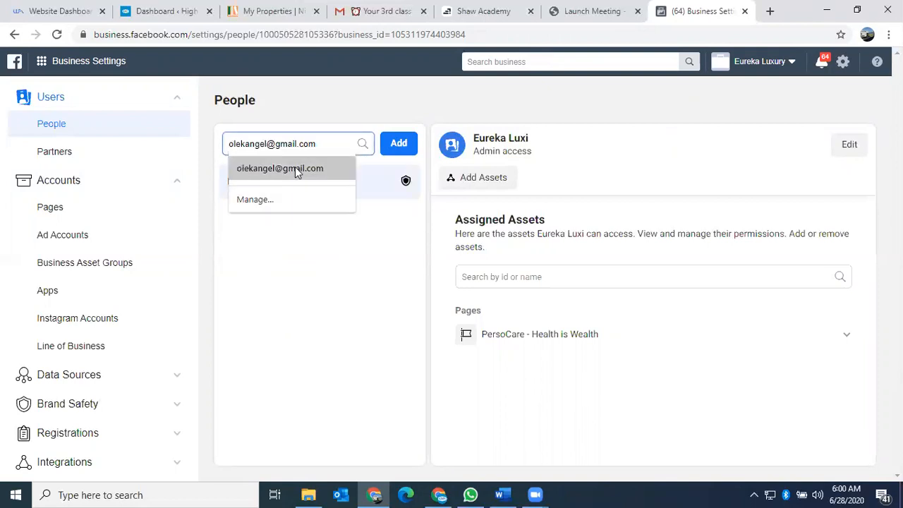
pyautogui.click(294, 168)
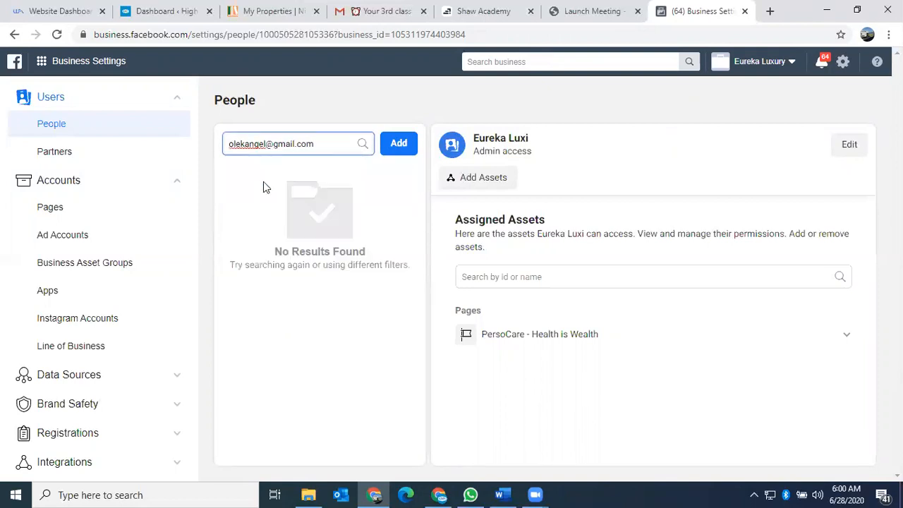
pyautogui.click(398, 144)
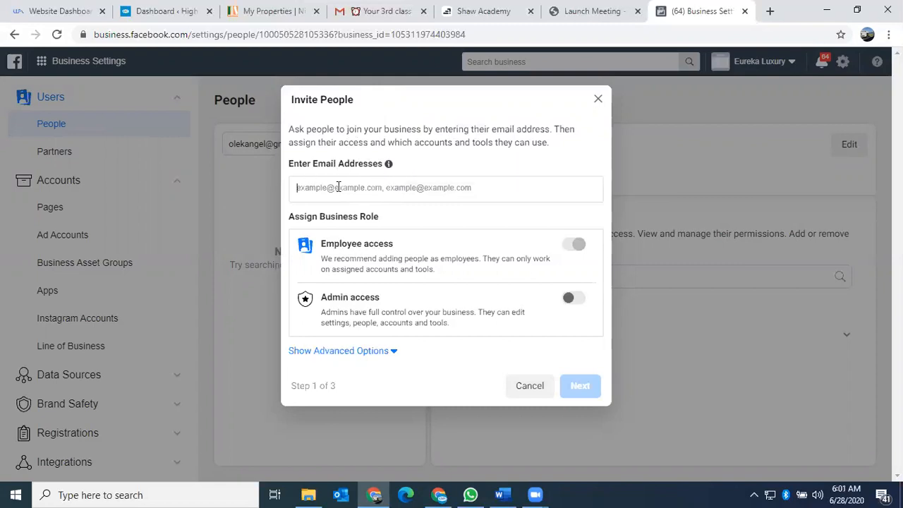
# Enter the invitee's e-mail address as an invitee entry and keep Employee access
pyautogui.write('o')
pyautogui.press('BackSpace')
pyautogui.write('oleka')
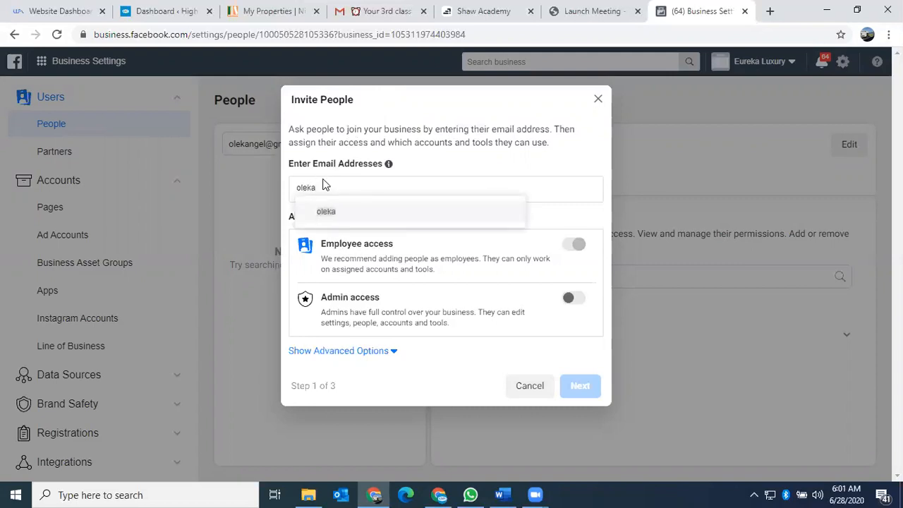
pyautogui.press('BackSpace')
pyautogui.press('BackSpace')
pyautogui.press('BackSpace')
pyautogui.press('BackSpace')
pyautogui.press('BackSpace')
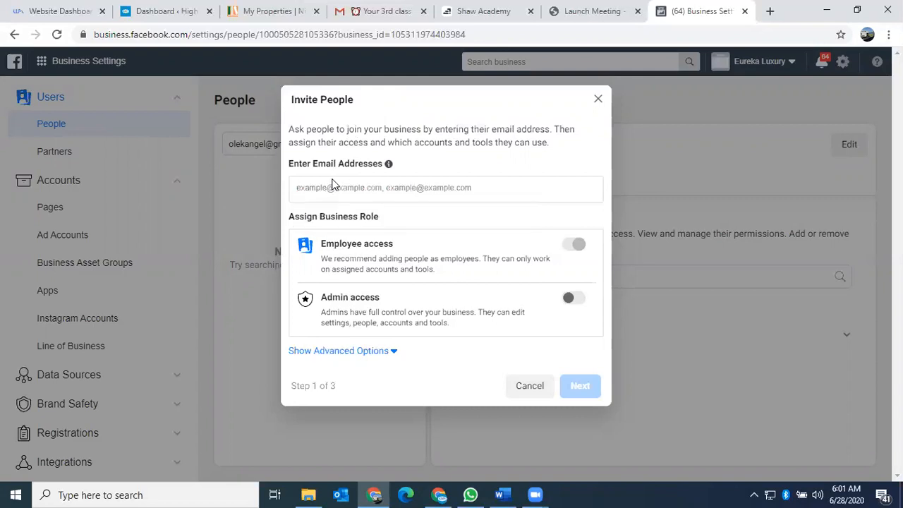
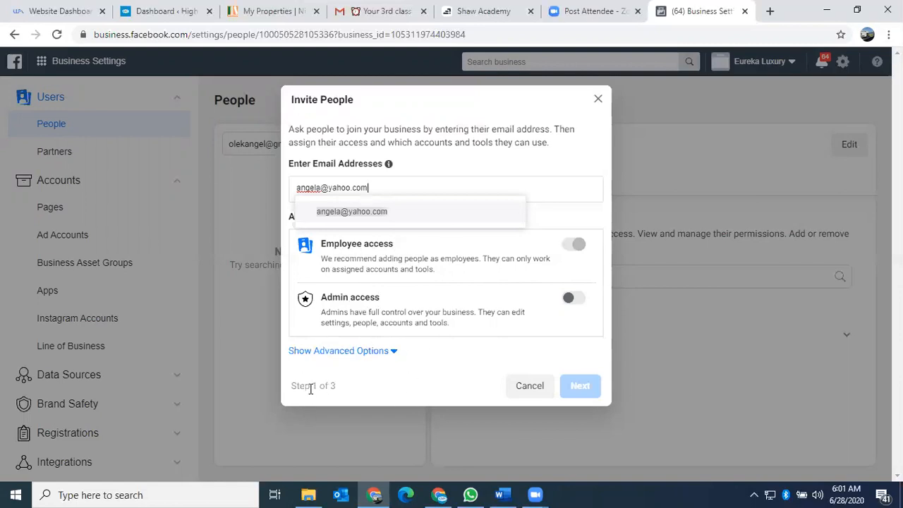
pyautogui.click(362, 213)
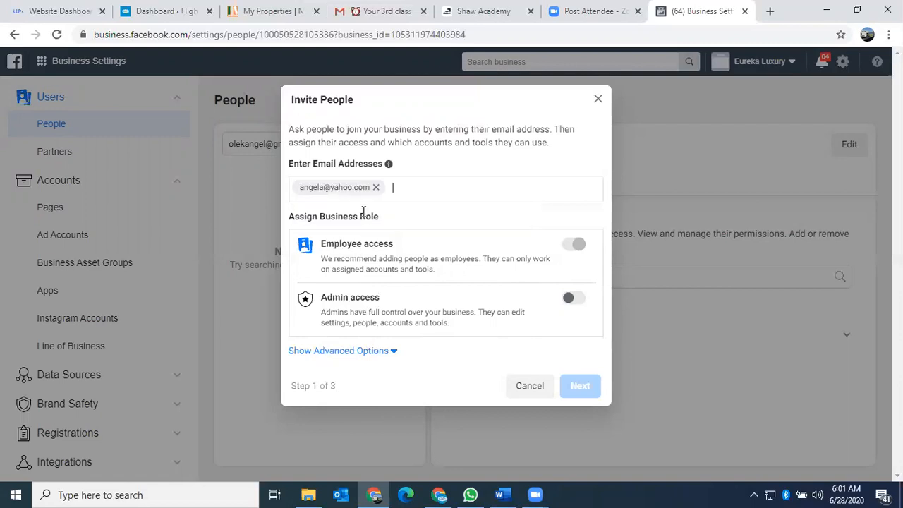
pyautogui.click(572, 243)
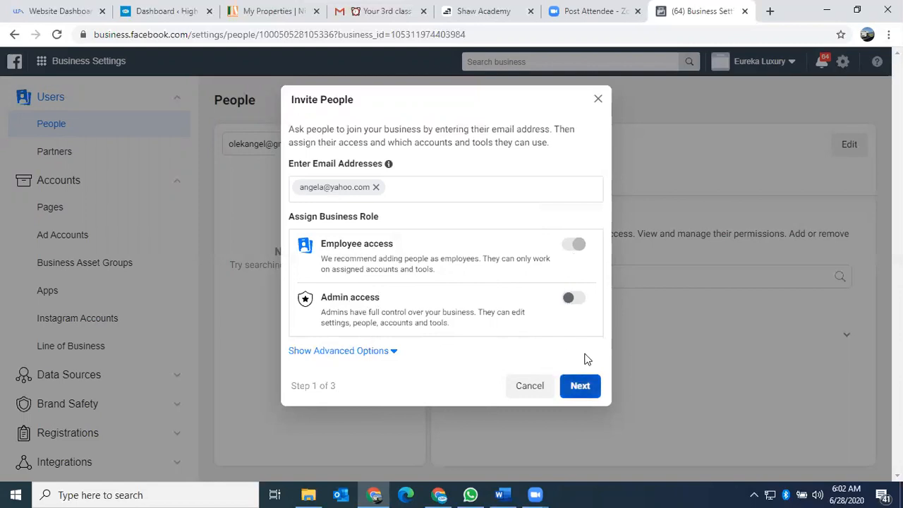
# Continue to Assign Access and switch on Publish content and Manage jobs
pyautogui.click(582, 392)
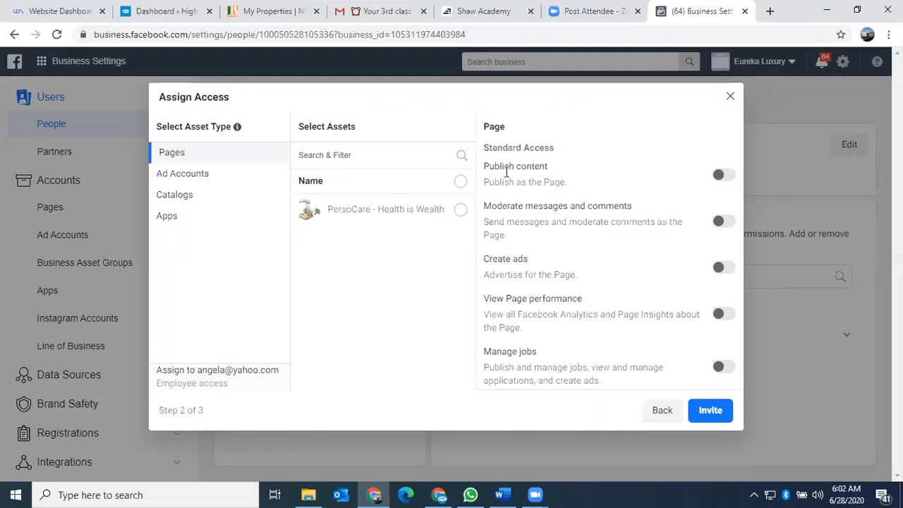
pyautogui.click(727, 175)
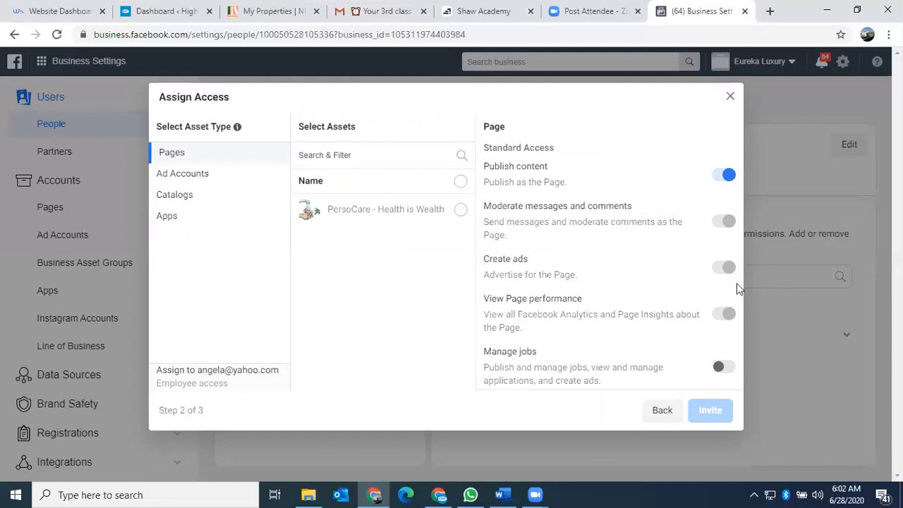
pyautogui.moveTo(726, 270)
pyautogui.scroll(-1, 637, 297)
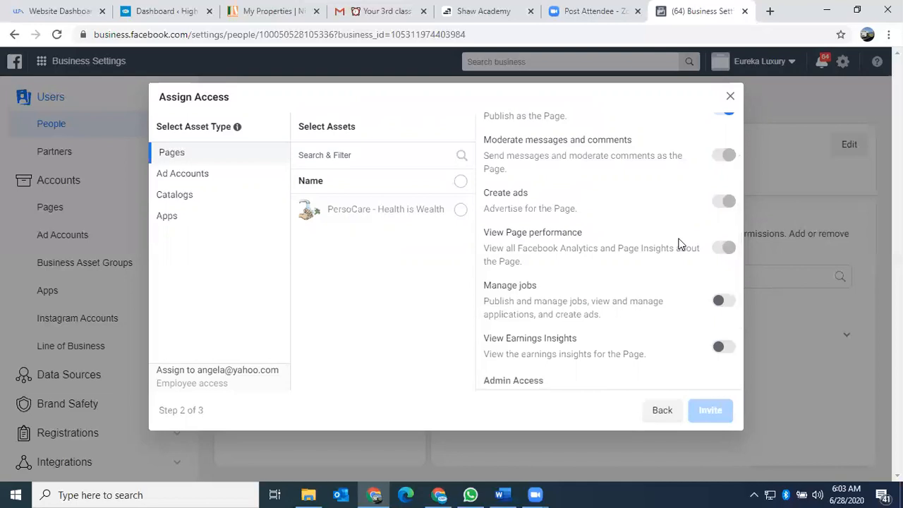
pyautogui.scroll(-2, 679, 244)
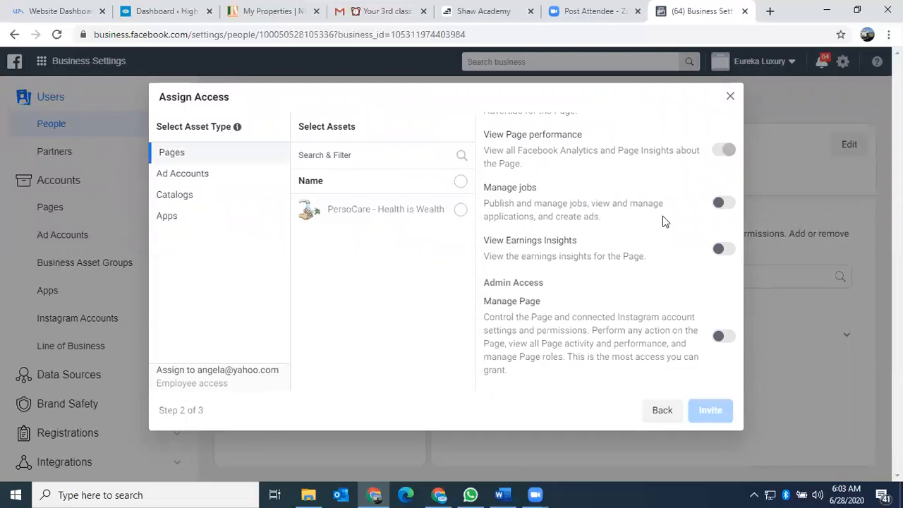
pyautogui.click(725, 204)
# Switch on View Earnings Insights and full Manage Page admin access
pyautogui.scroll(3, 682, 234)
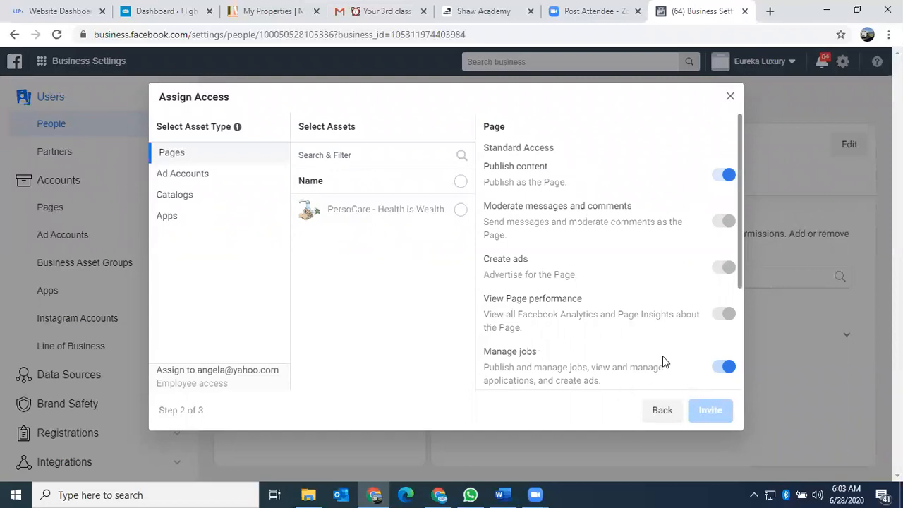
pyautogui.scroll(-2, 663, 359)
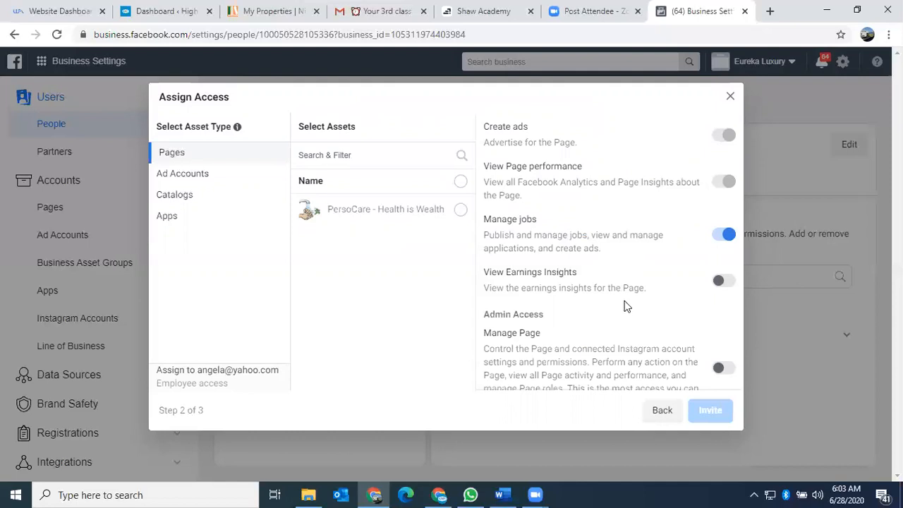
pyautogui.click(730, 283)
pyautogui.scroll(3, 674, 286)
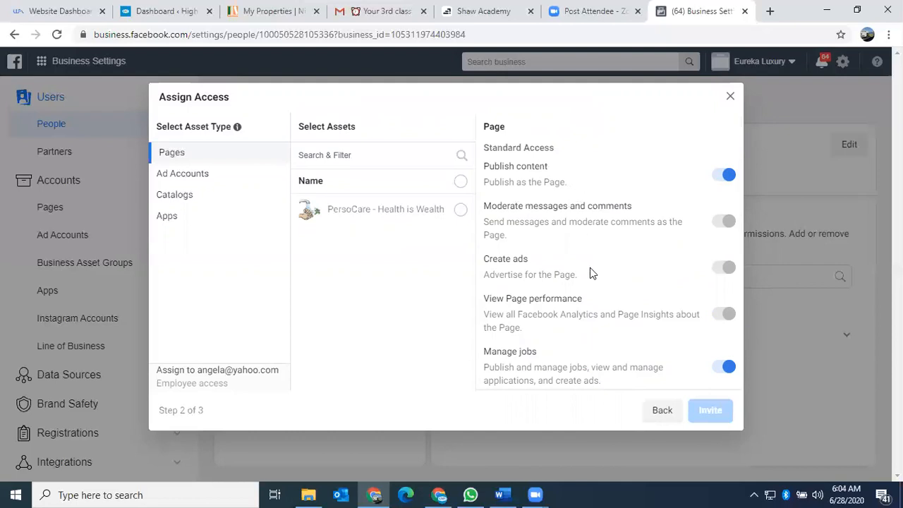
pyautogui.scroll(-1, 611, 236)
pyautogui.scroll(-1, 608, 237)
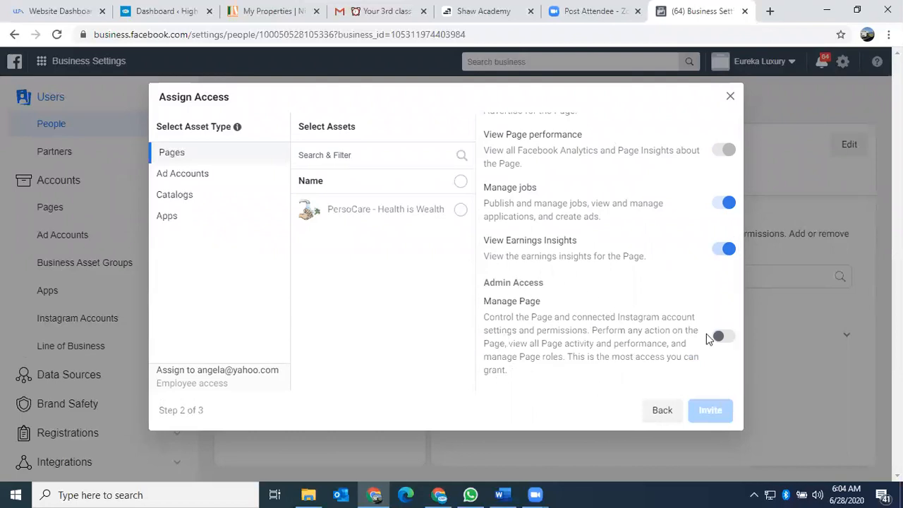
pyautogui.click(727, 336)
pyautogui.scroll(3, 614, 322)
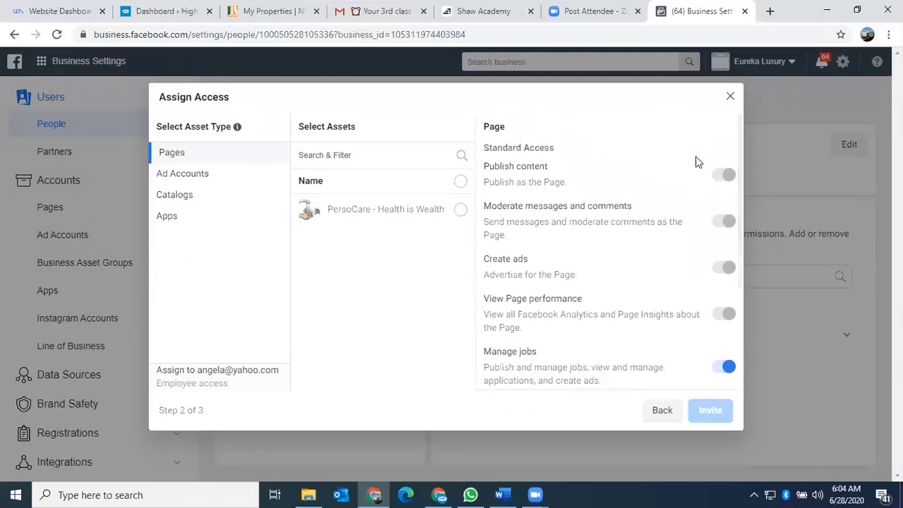
# Turn Manage Page off, keeping Publish content, Manage jobs and View Earnings Insights on
pyautogui.moveTo(726, 182)
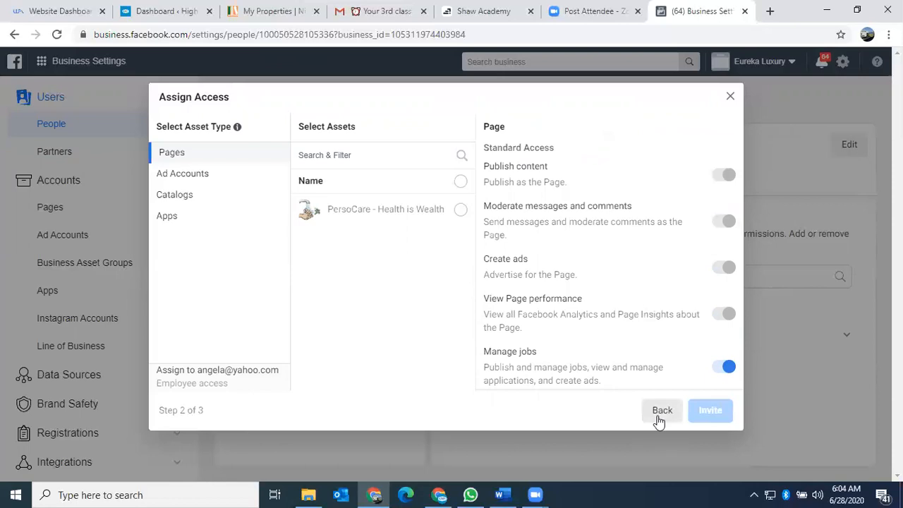
pyautogui.scroll(-3, 594, 291)
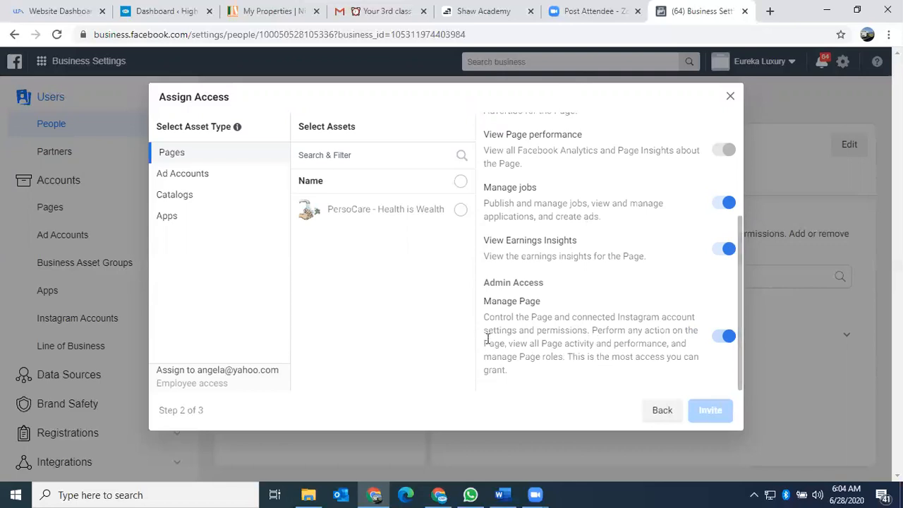
pyautogui.click(724, 338)
pyautogui.click(722, 248)
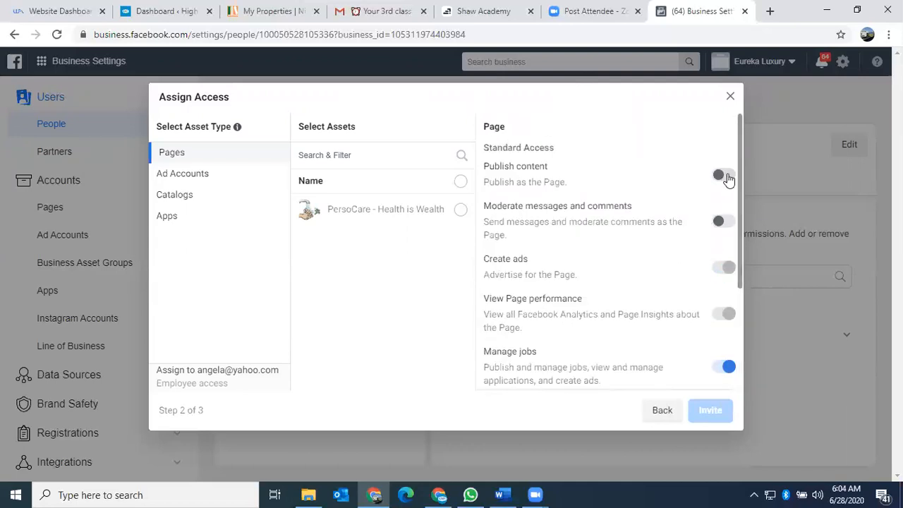
pyautogui.click(726, 178)
pyautogui.scroll(-3, 663, 250)
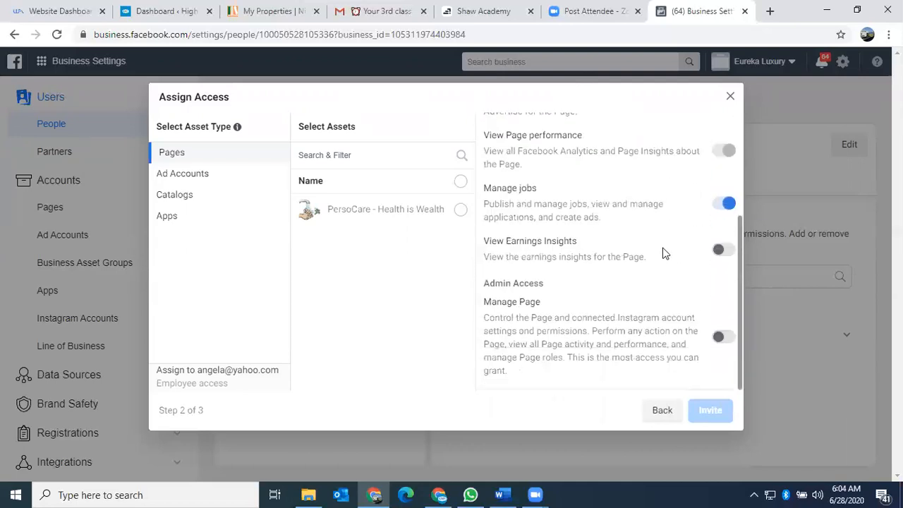
pyautogui.click(722, 254)
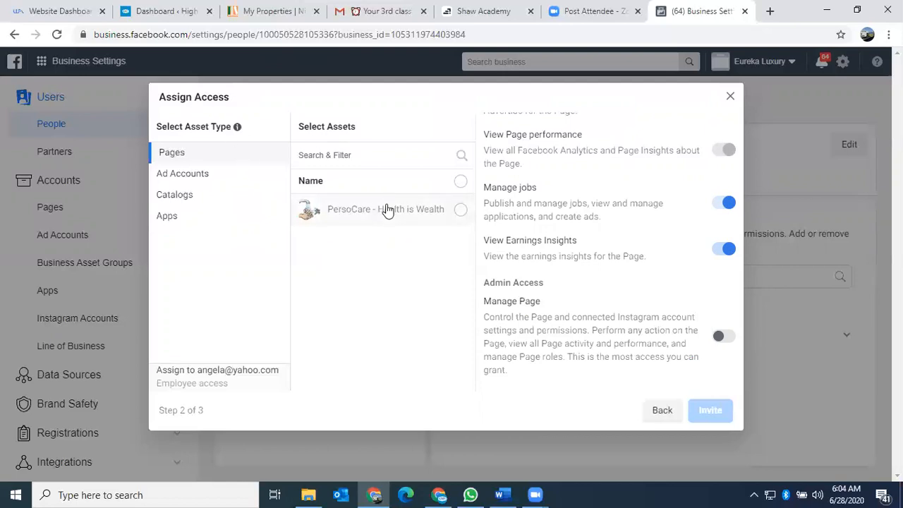
# Select the PersoCare - Health is Wealth page as the asset and review its permissions
pyautogui.click(459, 212)
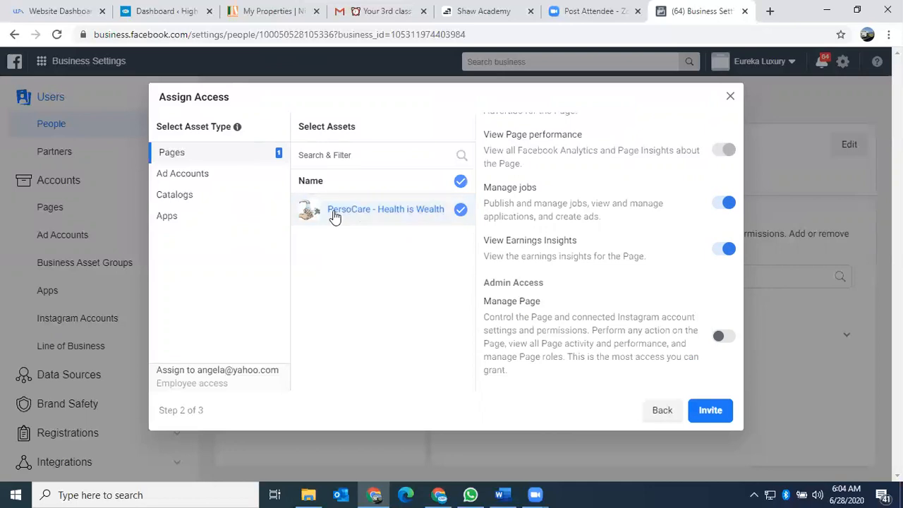
pyautogui.scroll(2, 594, 187)
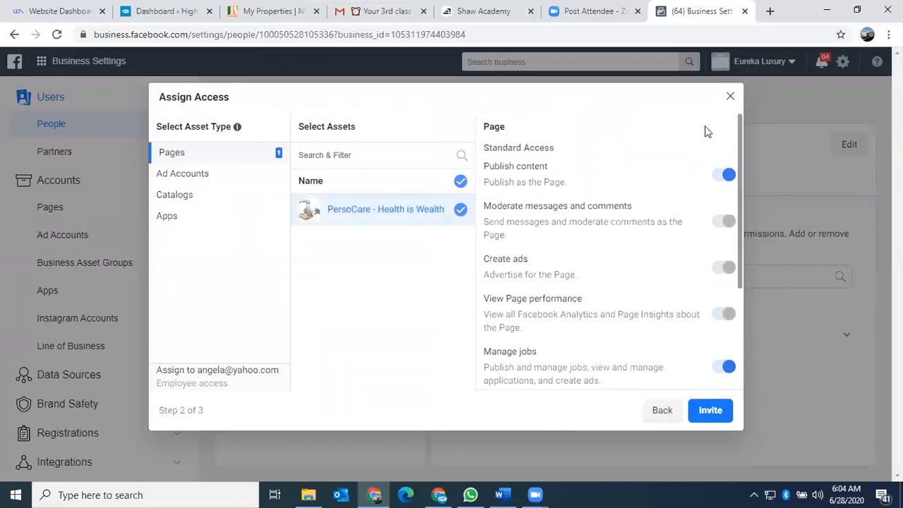
pyautogui.scroll(-2, 693, 229)
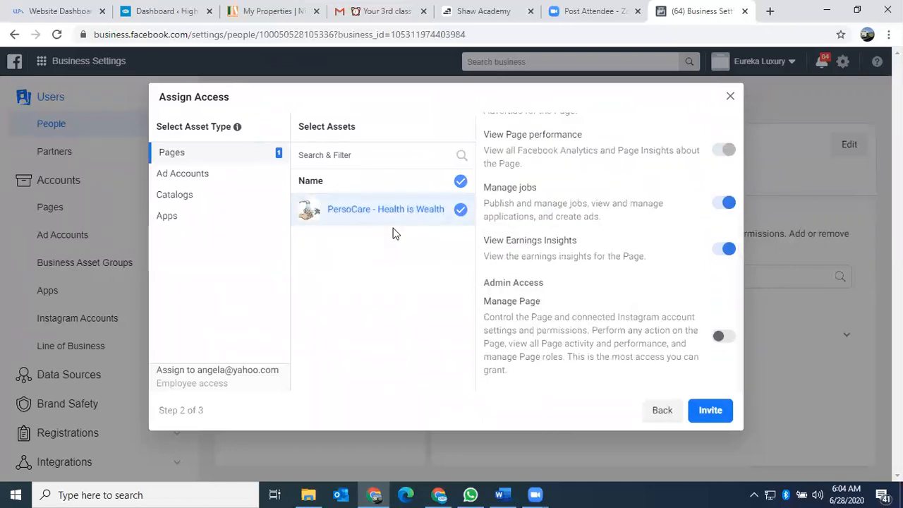
pyautogui.scroll(3, 654, 202)
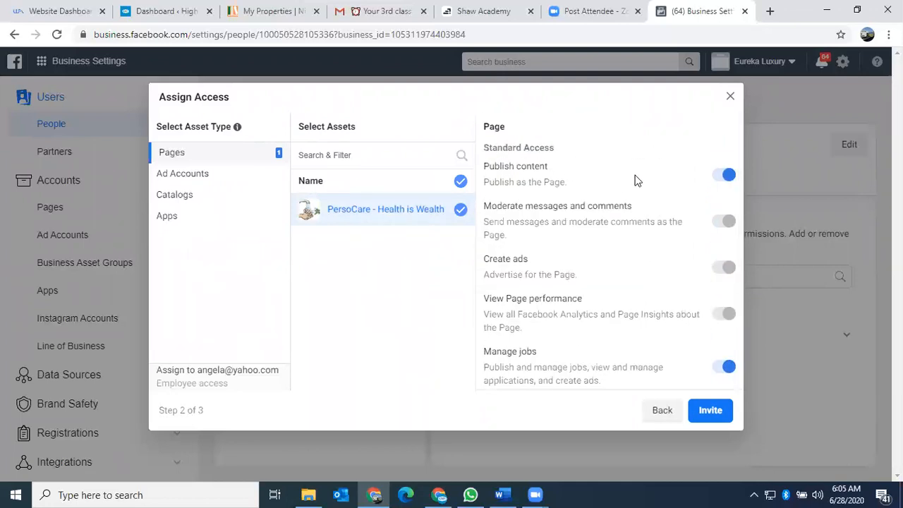
pyautogui.scroll(-3, 671, 206)
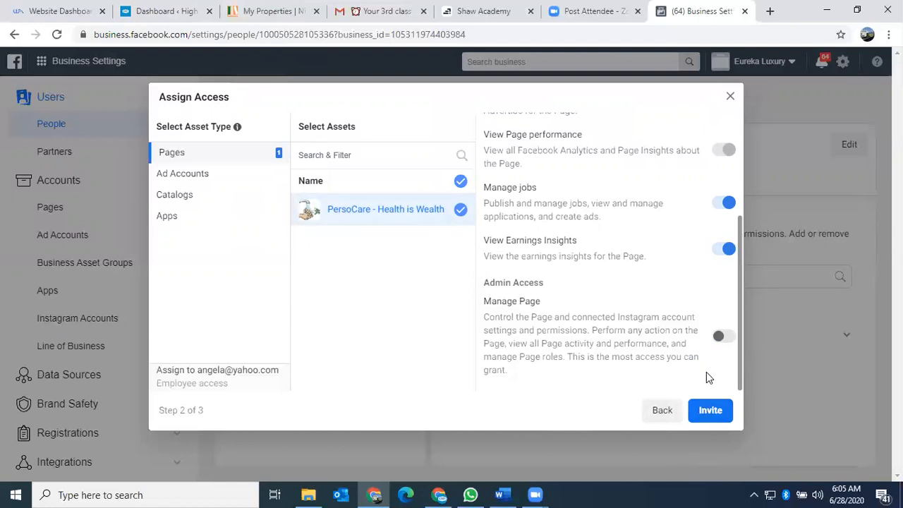
# Send the employee invitation with the chosen PersoCare page permissions
pyautogui.click(710, 410)
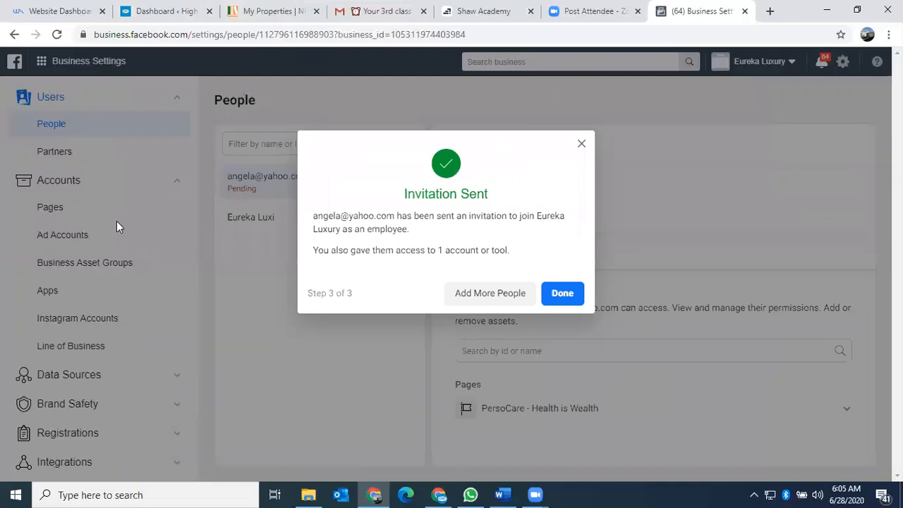
# Dismiss the Invitation Sent dialog to see the employee pending with PersoCare assigned
pyautogui.click(559, 293)
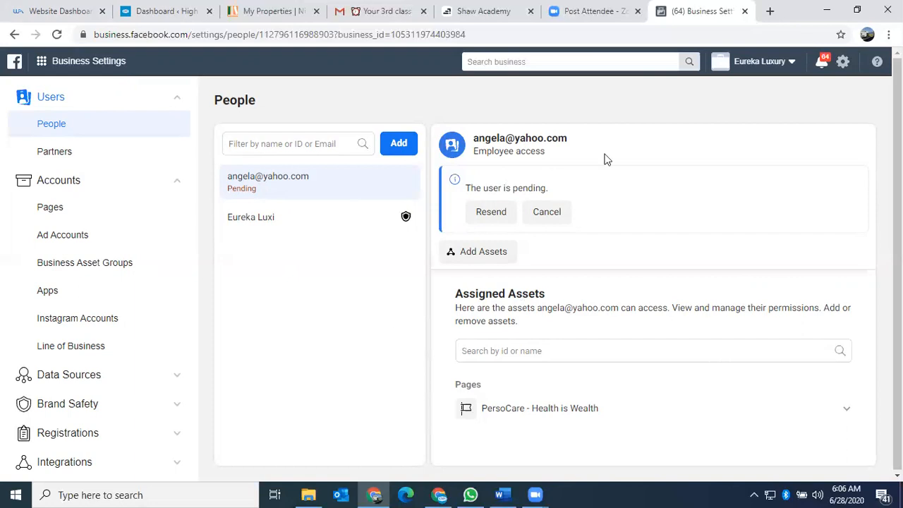
pyautogui.click(535, 29)
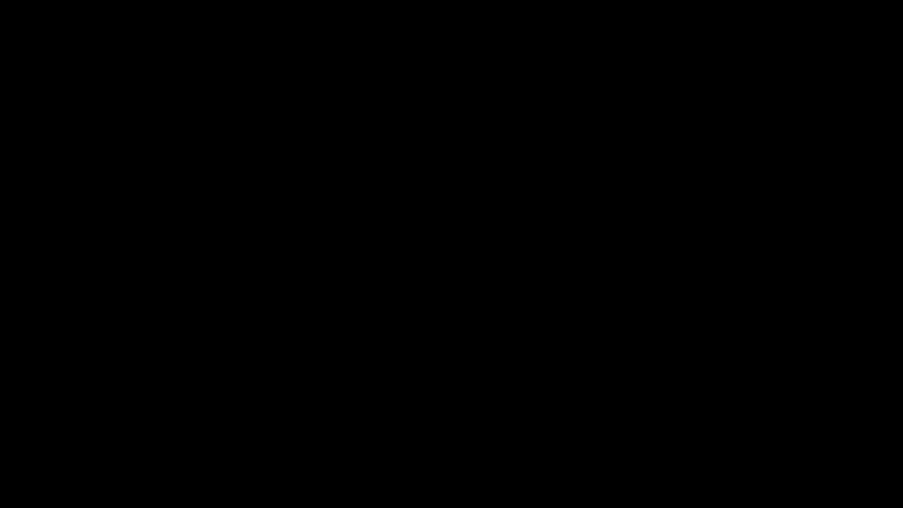